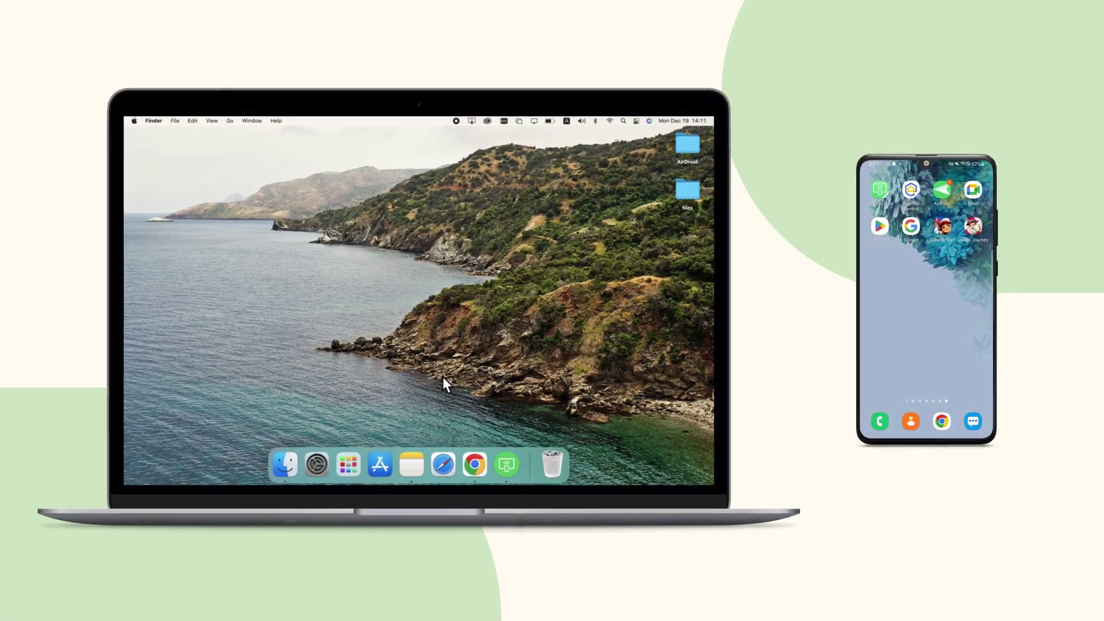
Launch AirDroid Cast on the Mac from Launchpad.
left_click(348, 462)
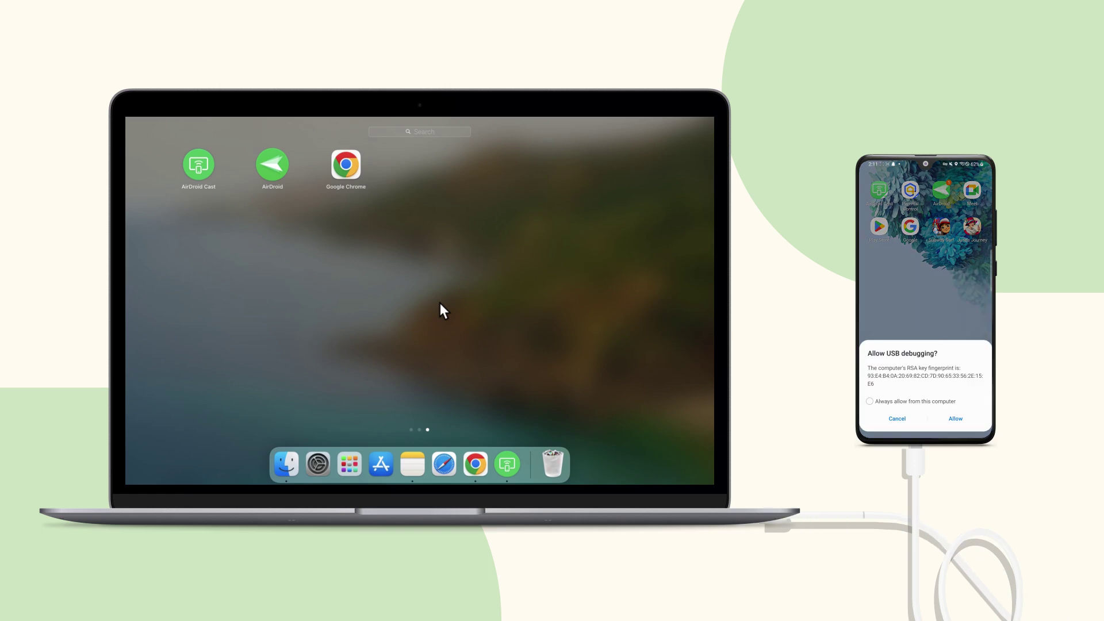
left_click(201, 171)
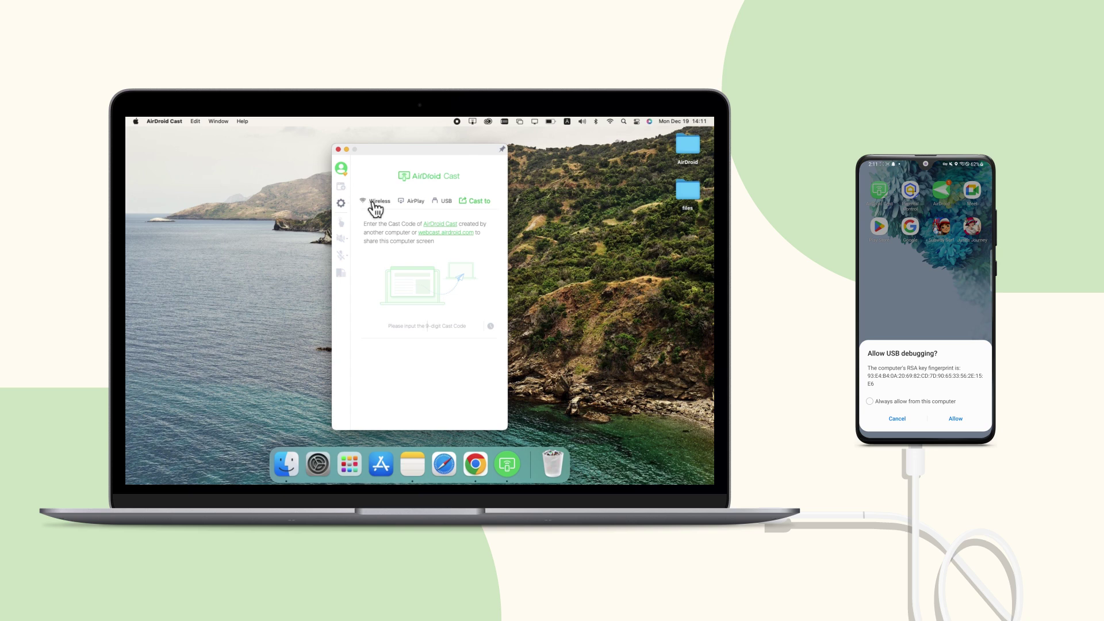
Choose USB casting, allow USB debugging on the phone, and refocus AirDroid Cast.
left_click(449, 215)
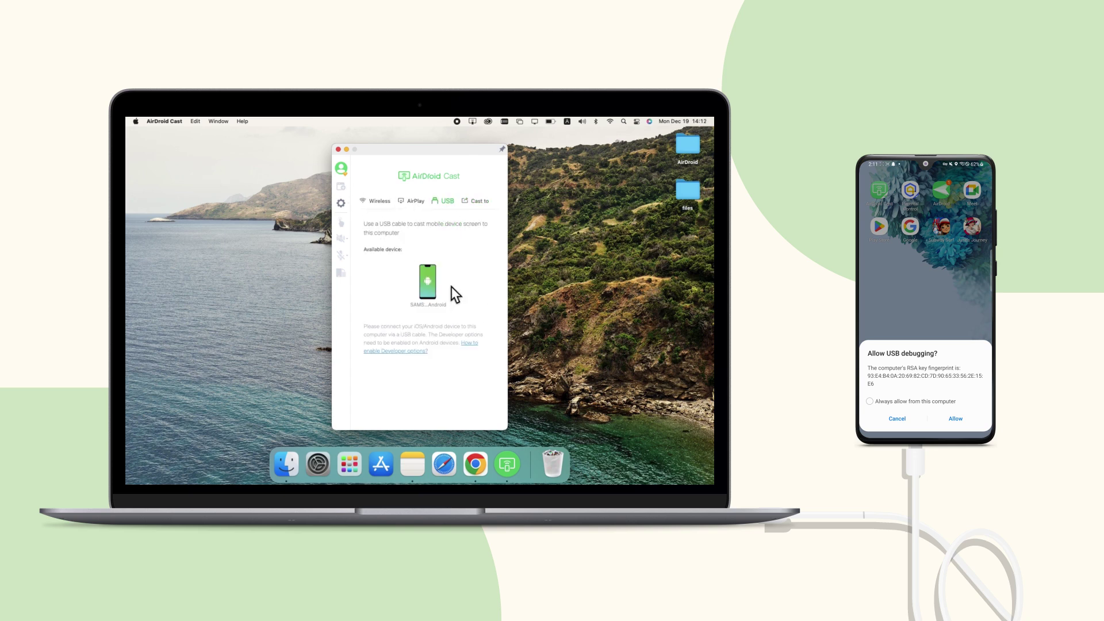
left_click(533, 276)
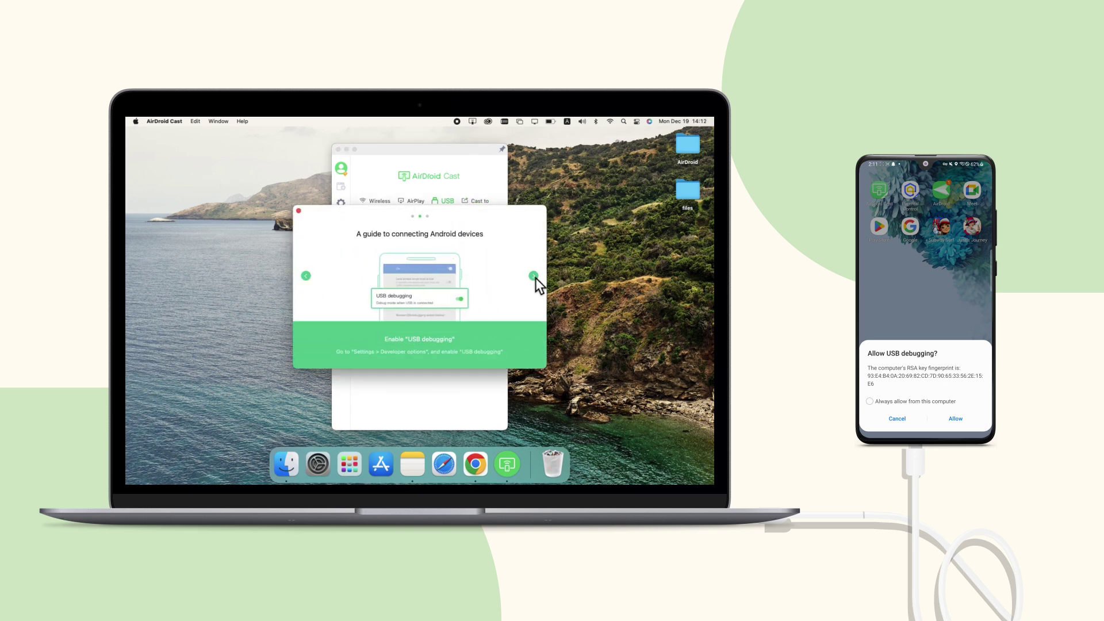
left_click(575, 289)
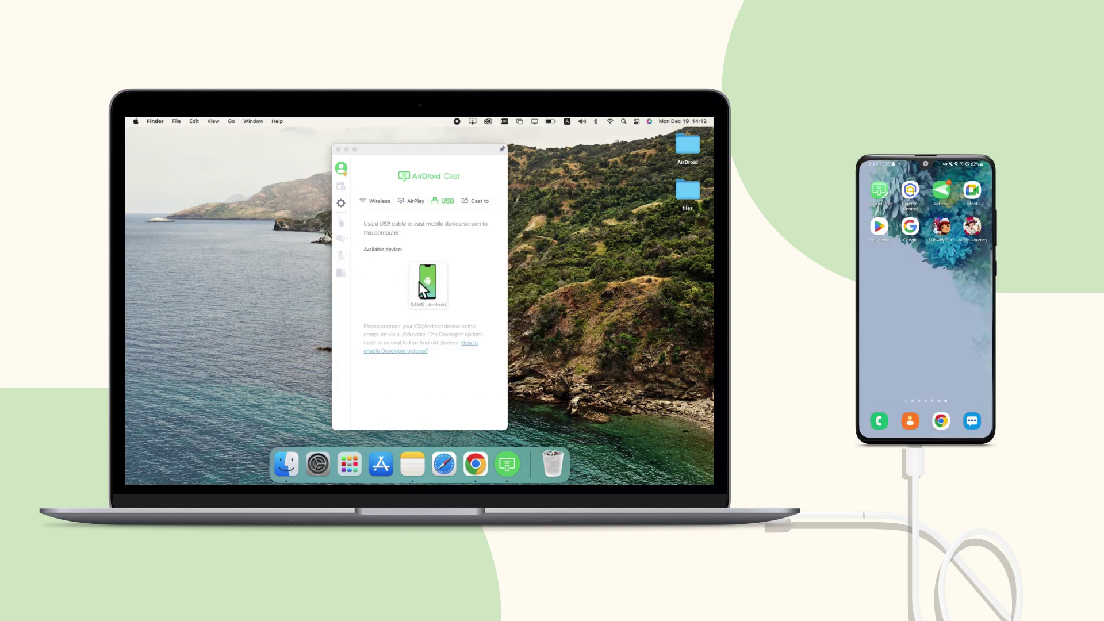
left_click(429, 284)
Start casting the listed Android phone over USB, mirroring its Messages screen.
left_click(429, 284)
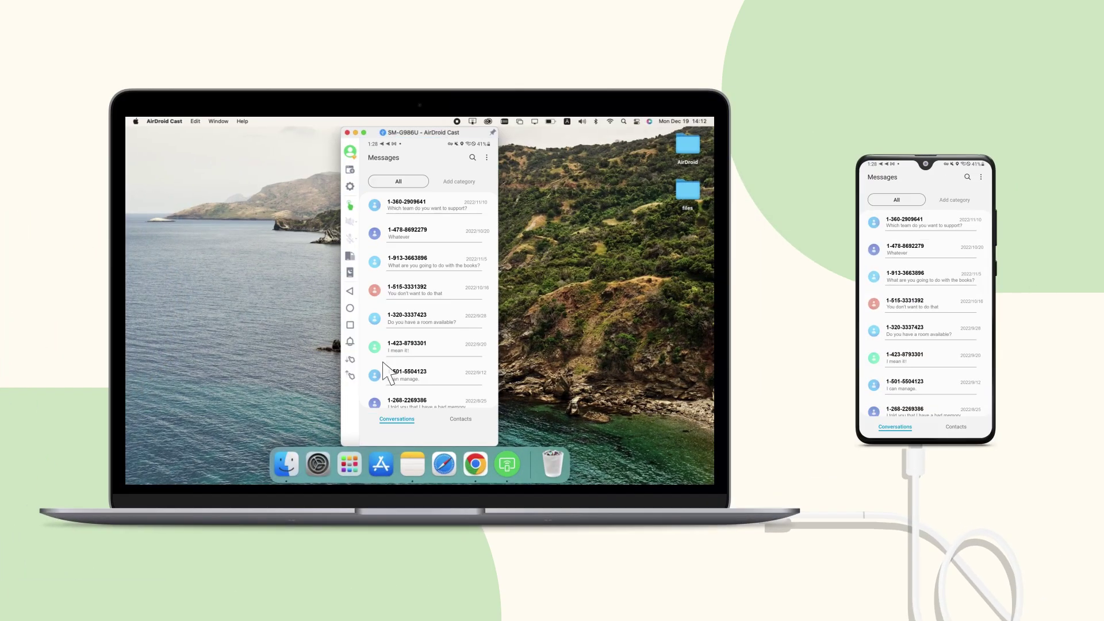
Return to the phone's home screen and launch Subway Surfers in the mirror.
left_click(423, 264)
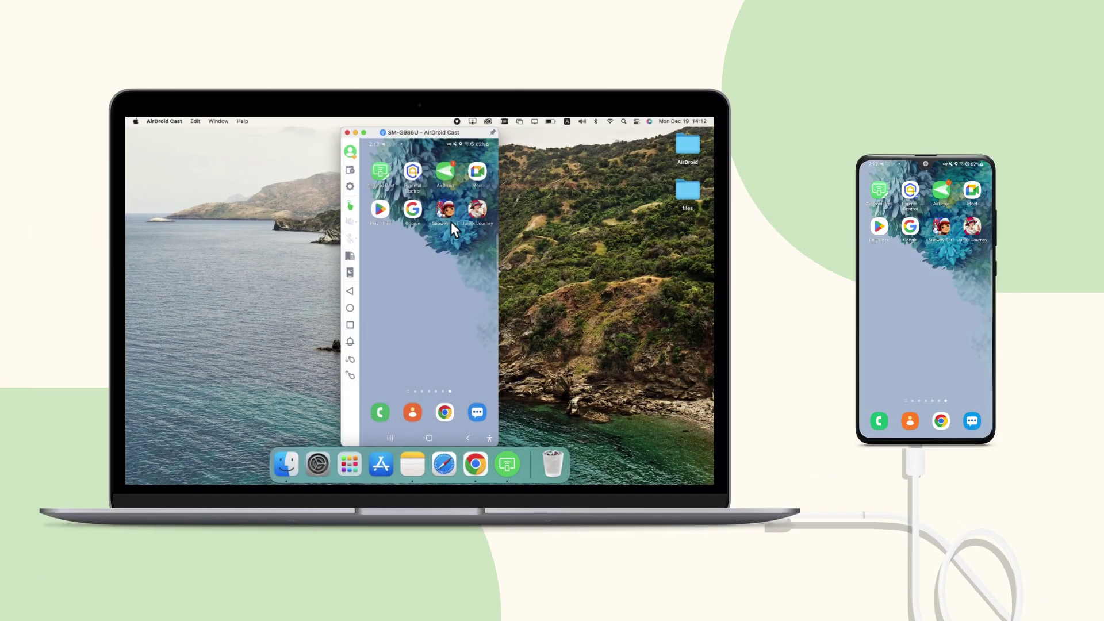
left_click(447, 211)
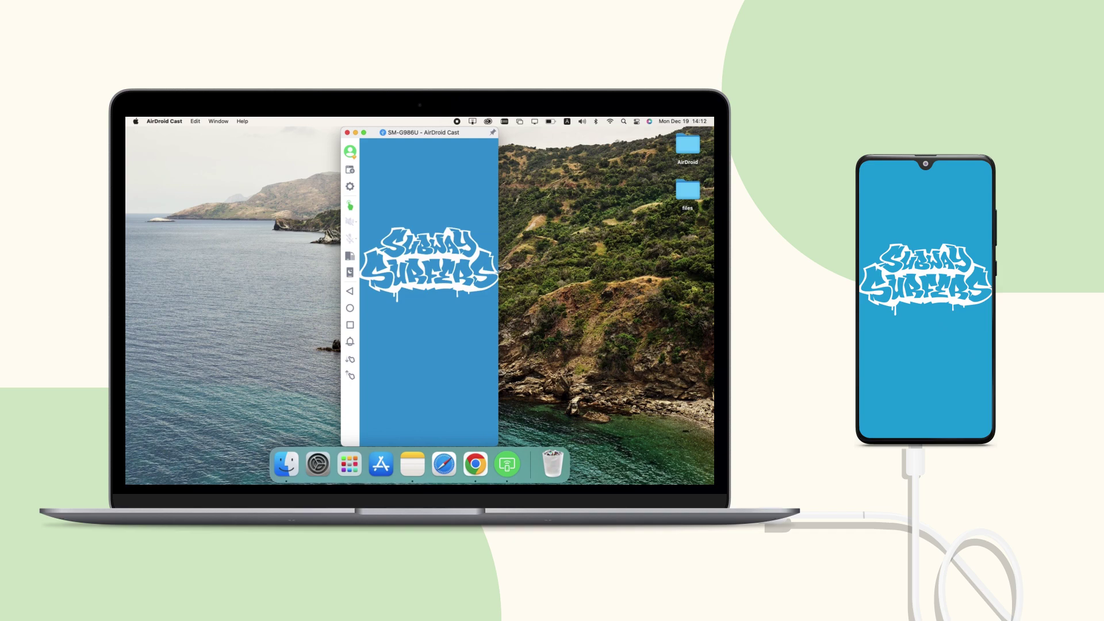